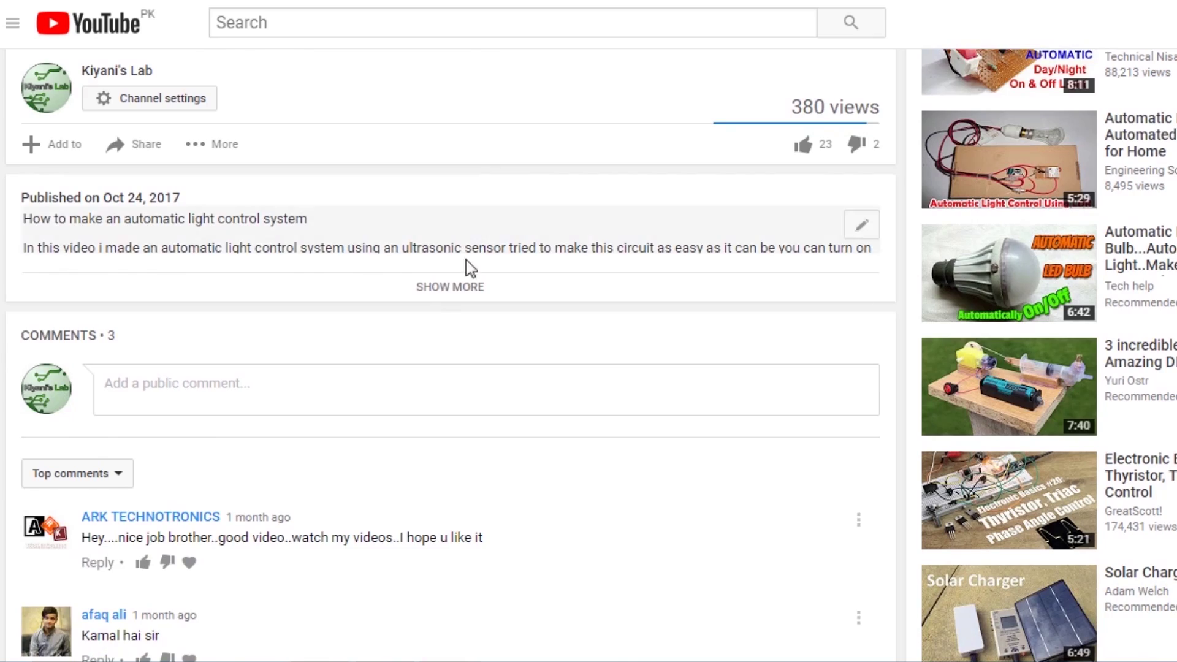
Expand the video's full description and activate the 'Add a public comment' box
click(450, 282)
scroll(417, 276, down, 12)
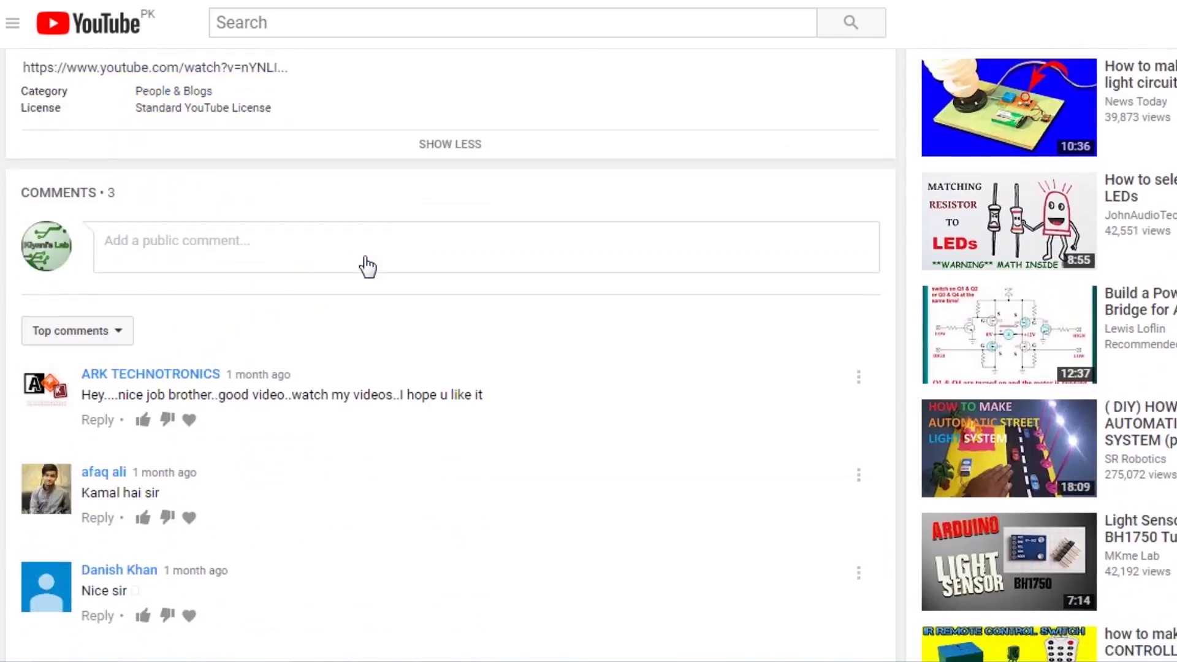
scroll(190, 357, down, 5)
scroll(167, 360, up, 5)
click(162, 249)
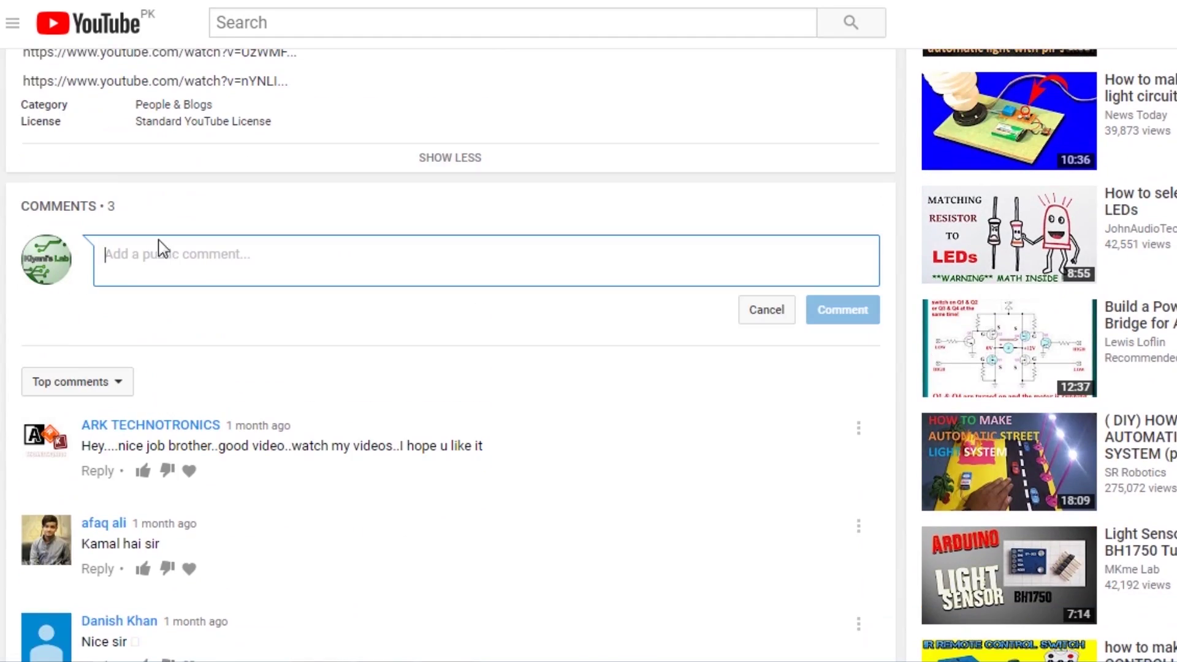
scroll(189, 601, down, 2)
scroll(378, 553, up, 2)
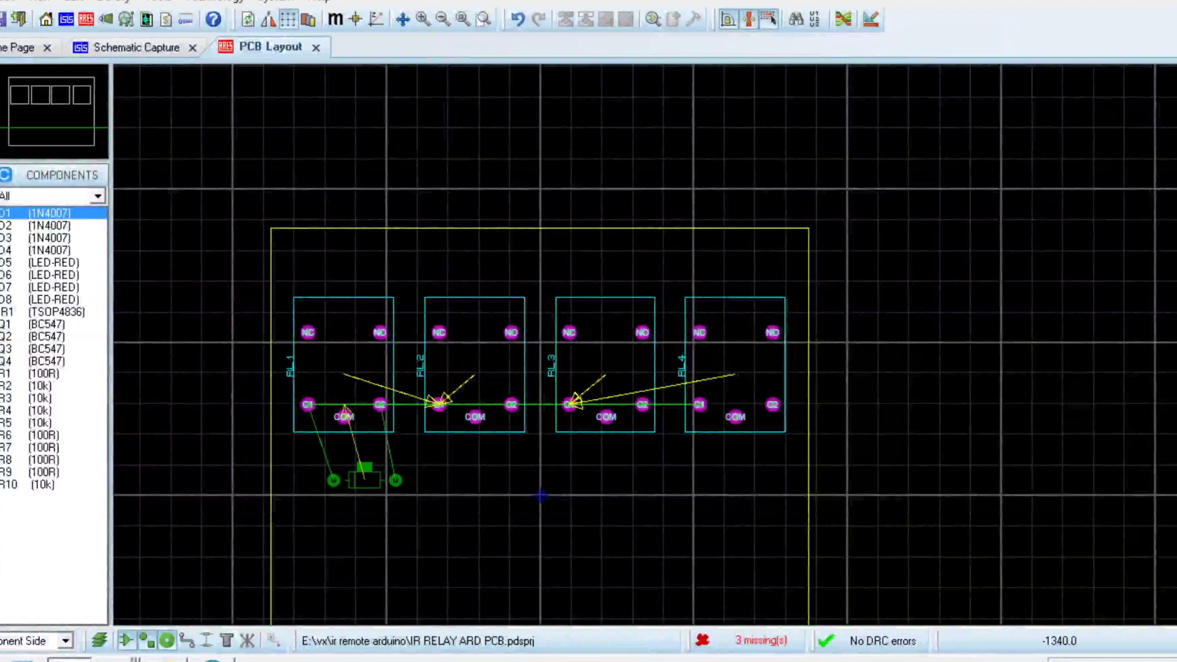
Inspect the relay board in the 3D Visualizer from the top and in perspective
scroll(676, 337, up, 4)
scroll(676, 338, down, 1)
scroll(676, 337, down, 4)
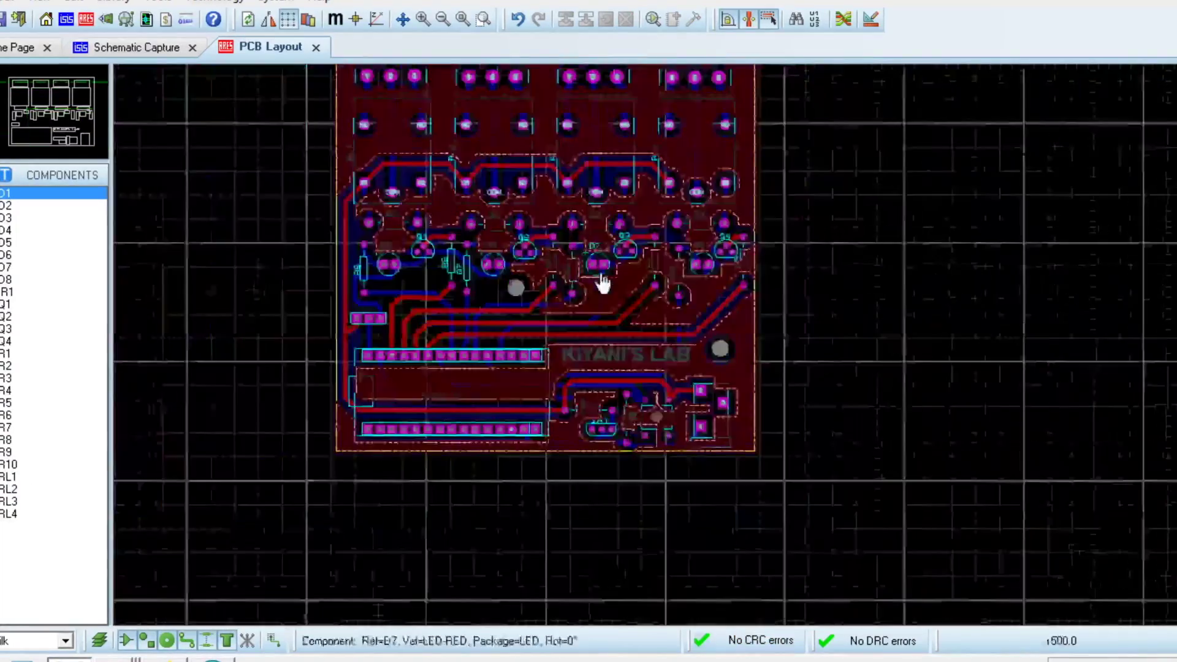
scroll(675, 352, up, 1)
click(108, 20)
click(58, 641)
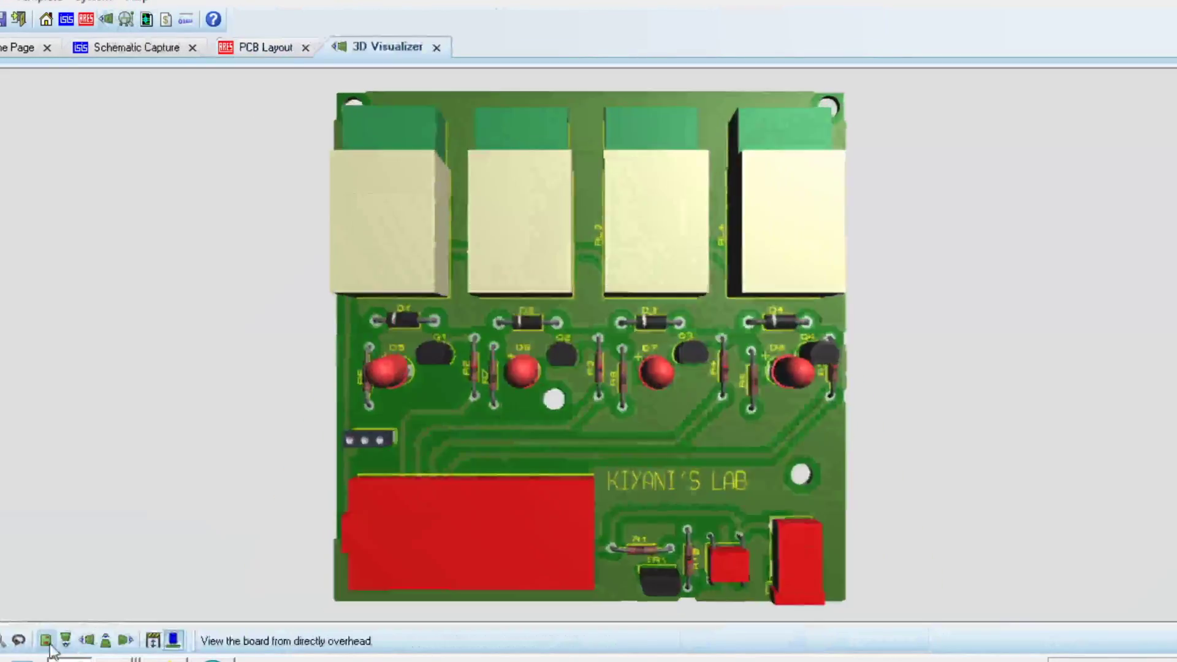
click(92, 641)
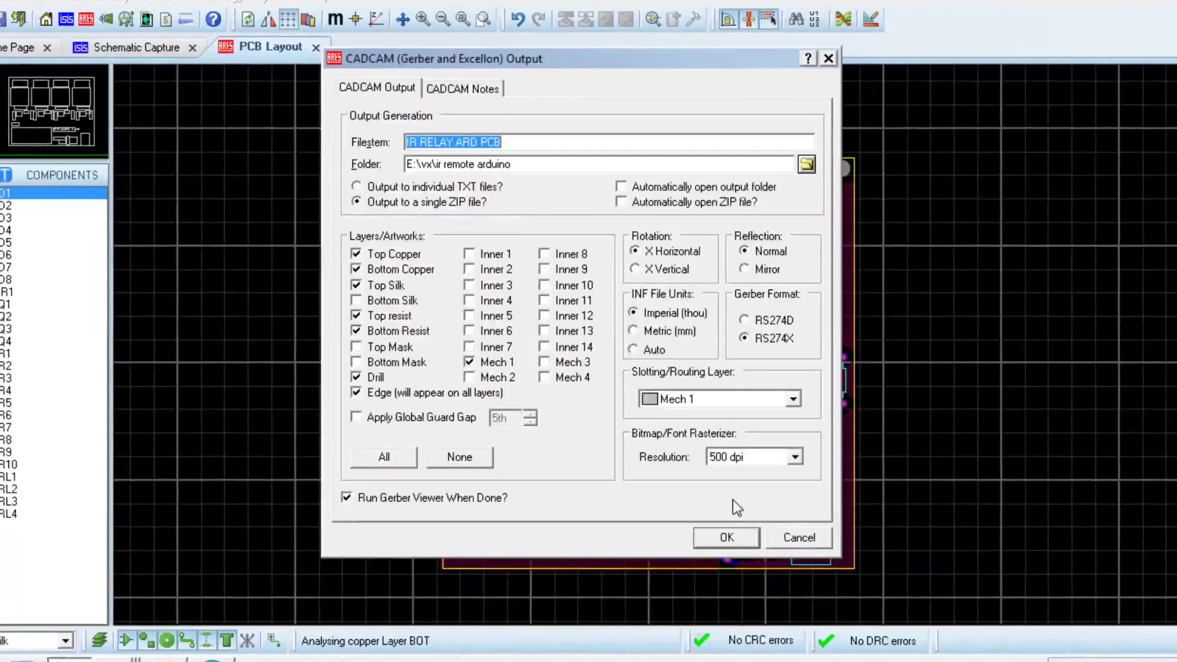
click(726, 537)
click(671, 417)
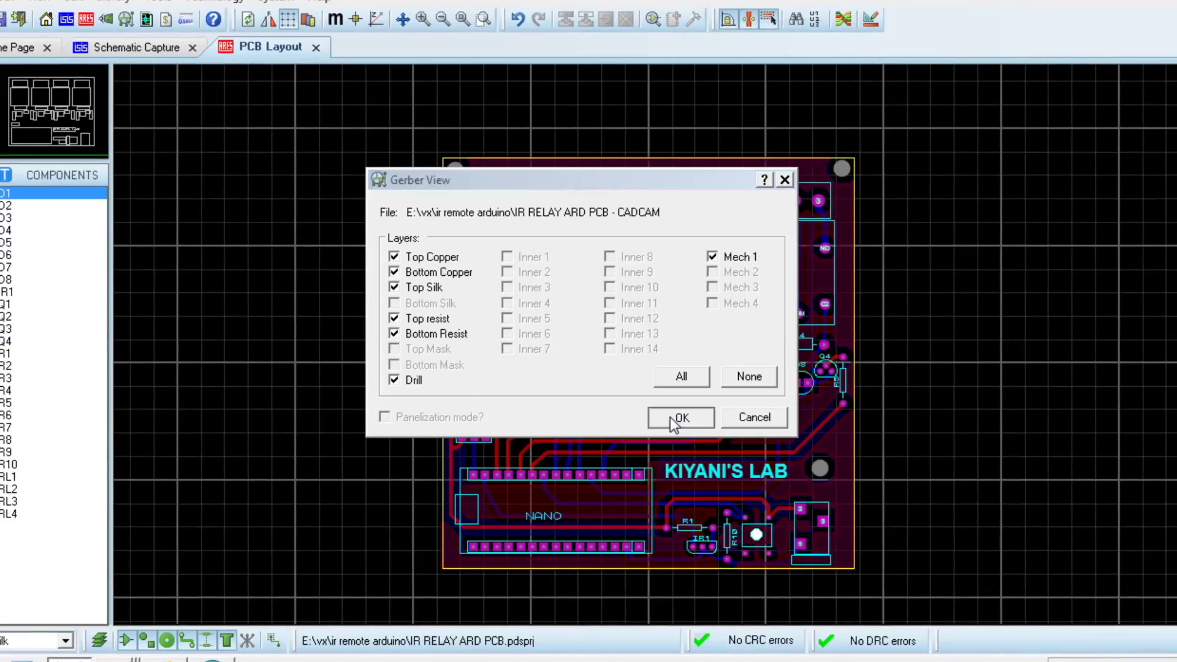
text(www.pcbgog)
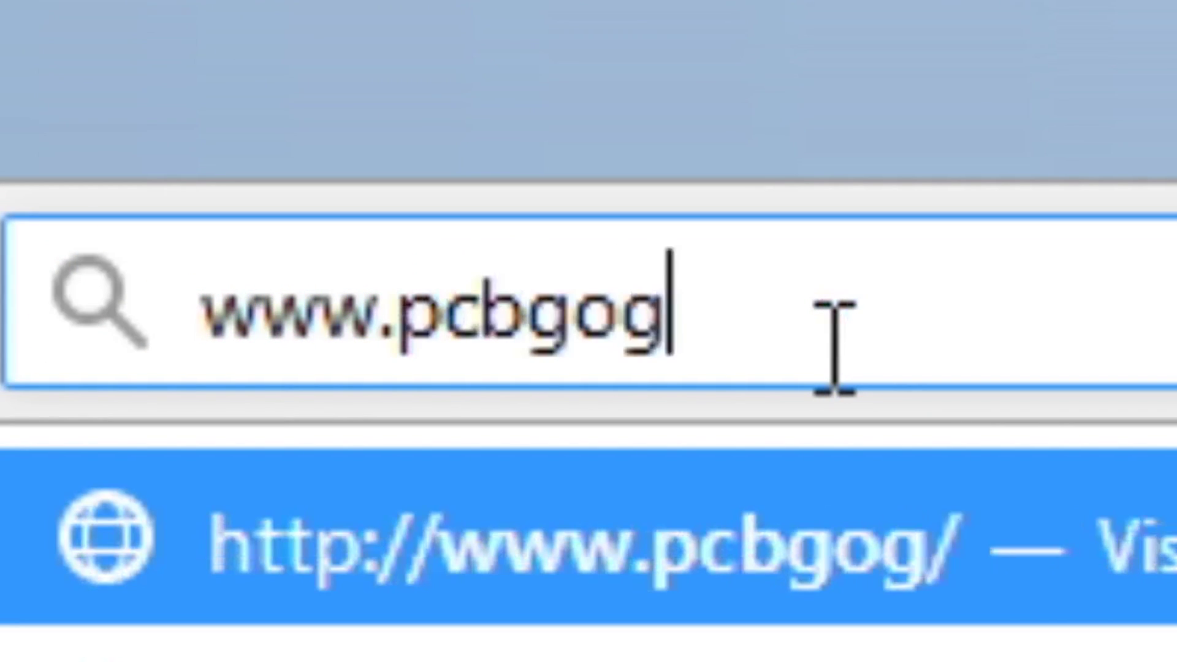
text(o.com)
On pcbgogo.com, create an account with an e-mail, confirmed password and WhatsApp number
key(Return)
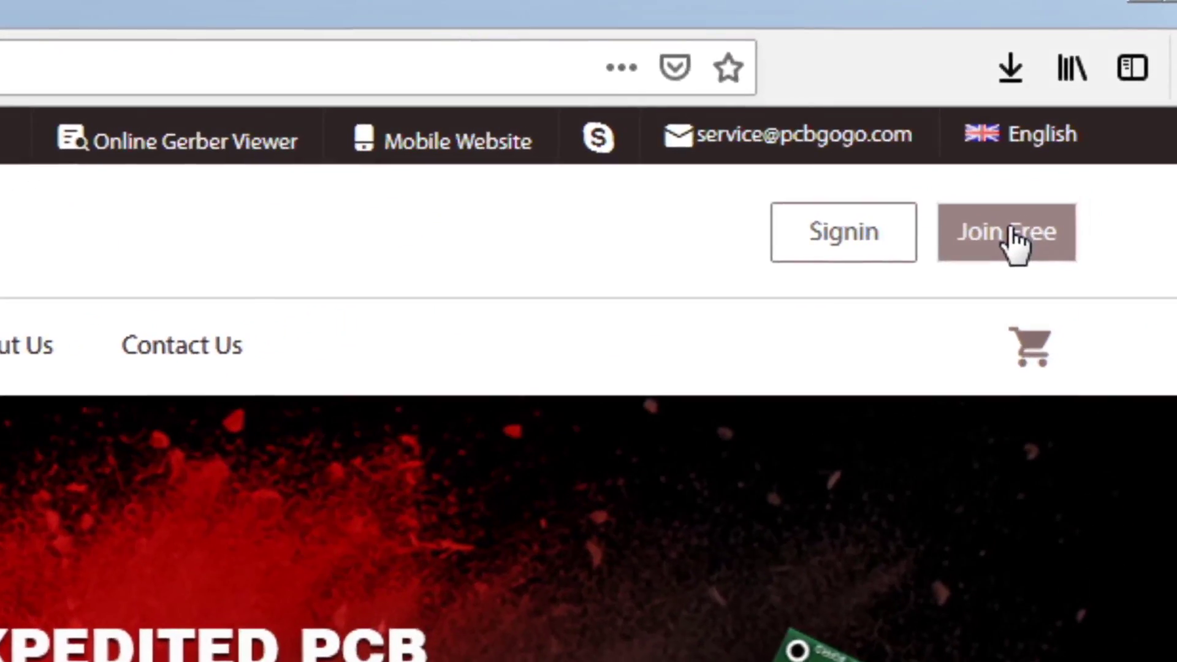
click(1014, 242)
click(723, 321)
click(738, 374)
text(•••)
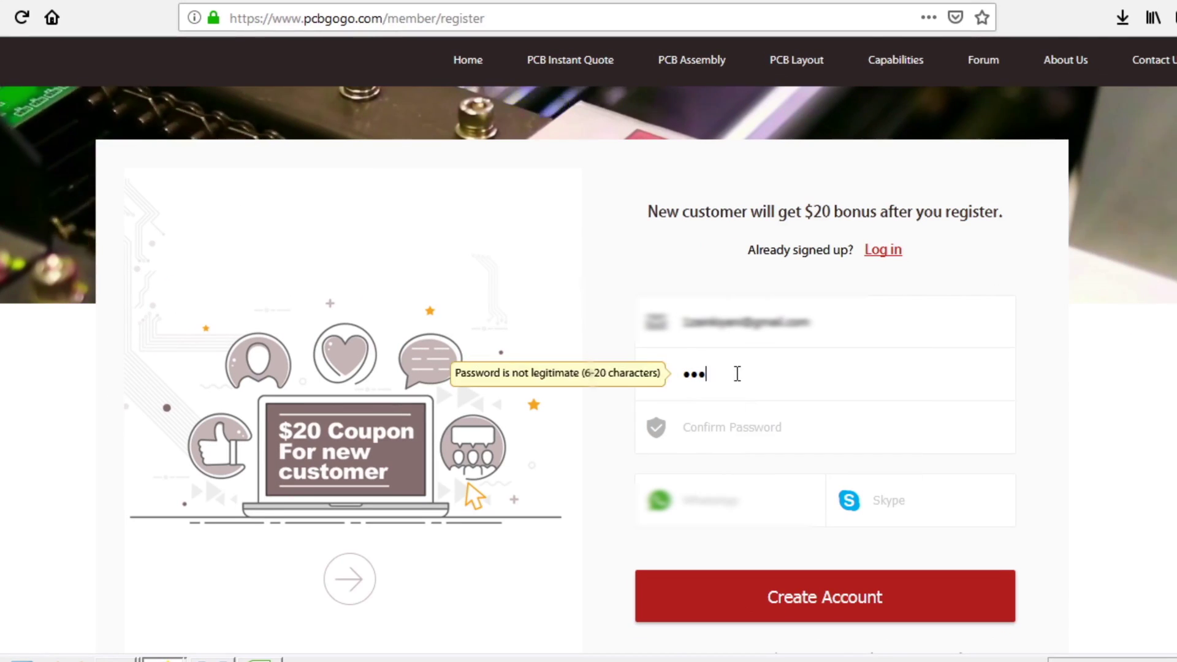
text(•••••••)
click(742, 428)
text(••••••••••)
scroll(723, 428, down, 2)
click(723, 427)
text(+)
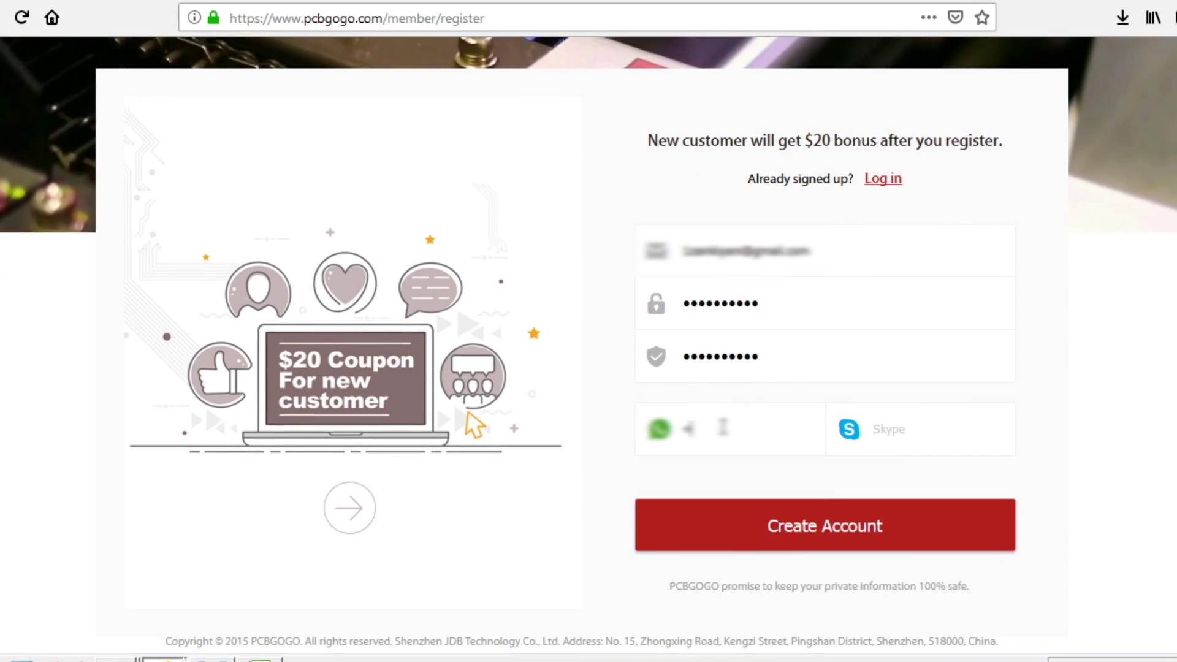
click(826, 540)
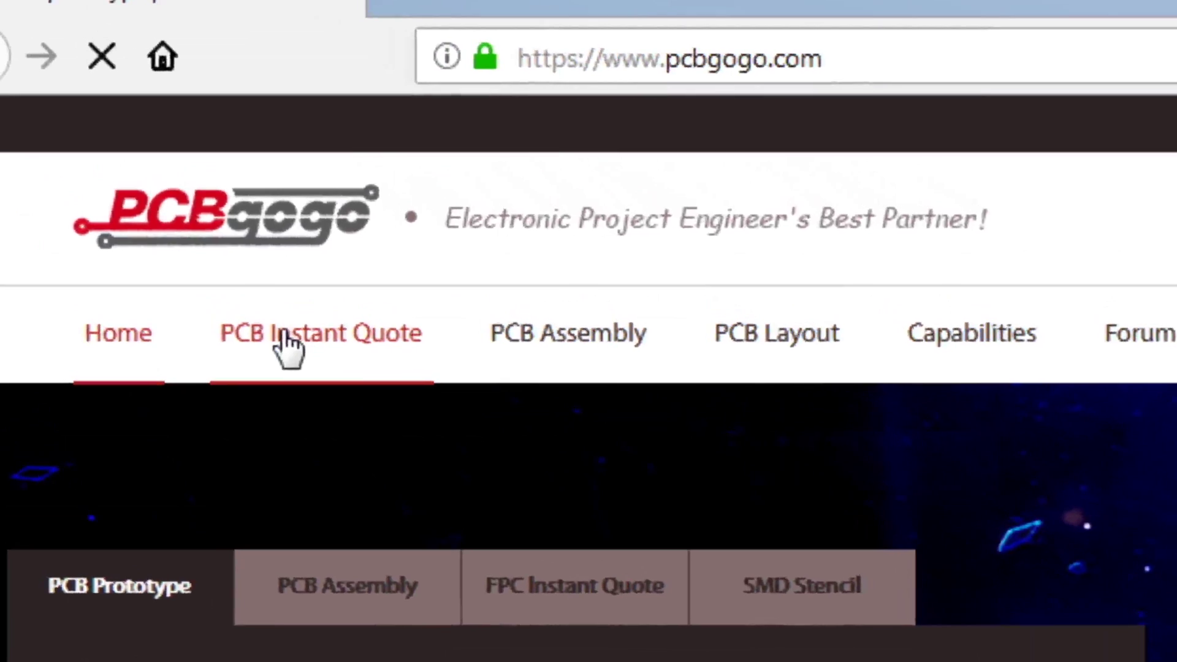
Quote a 90 × 90 mm board with red solder mask, fill in quantity, and calculate the price
click(287, 346)
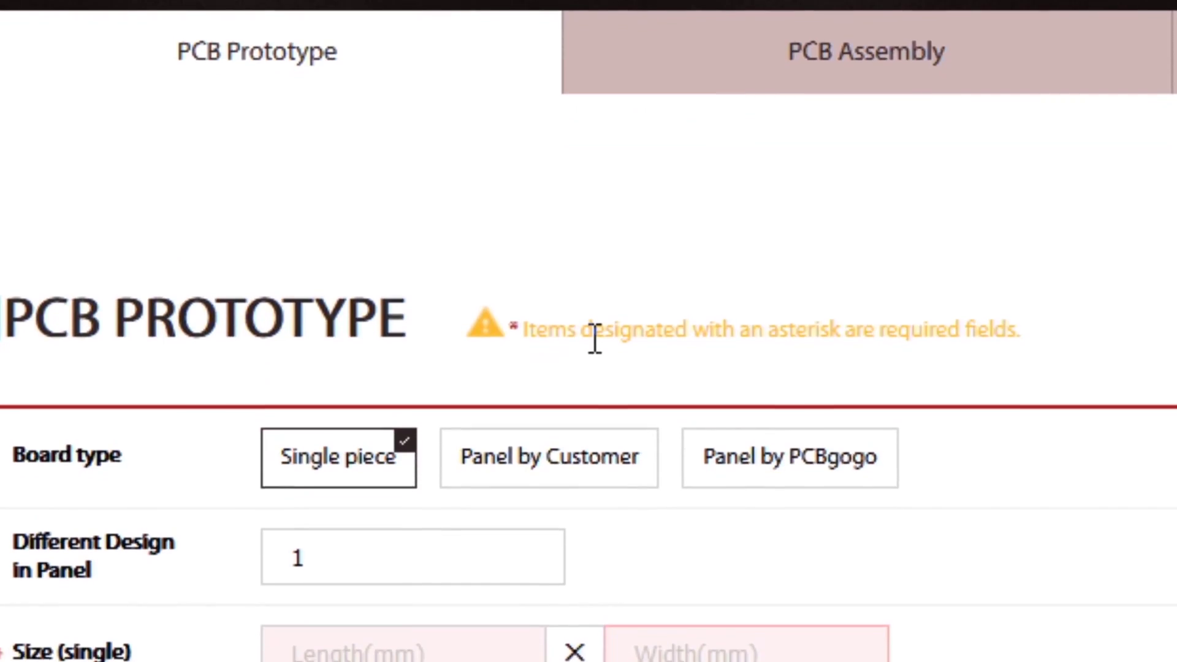
scroll(595, 334, down, 3)
click(399, 363)
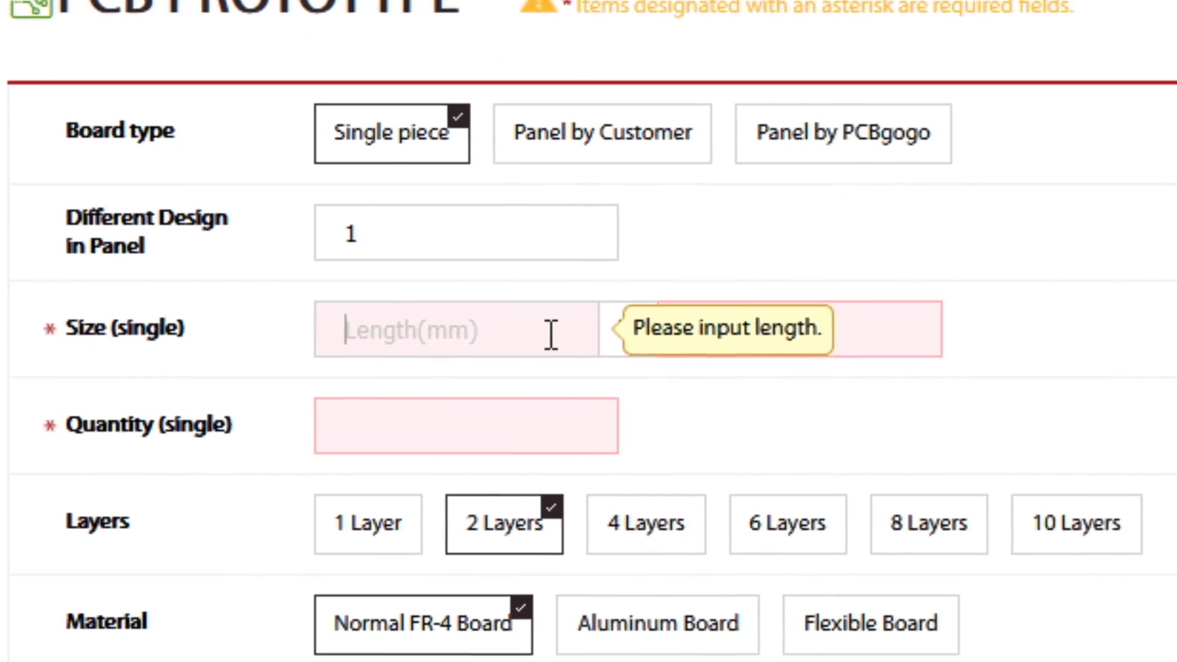
text(90)
click(777, 333)
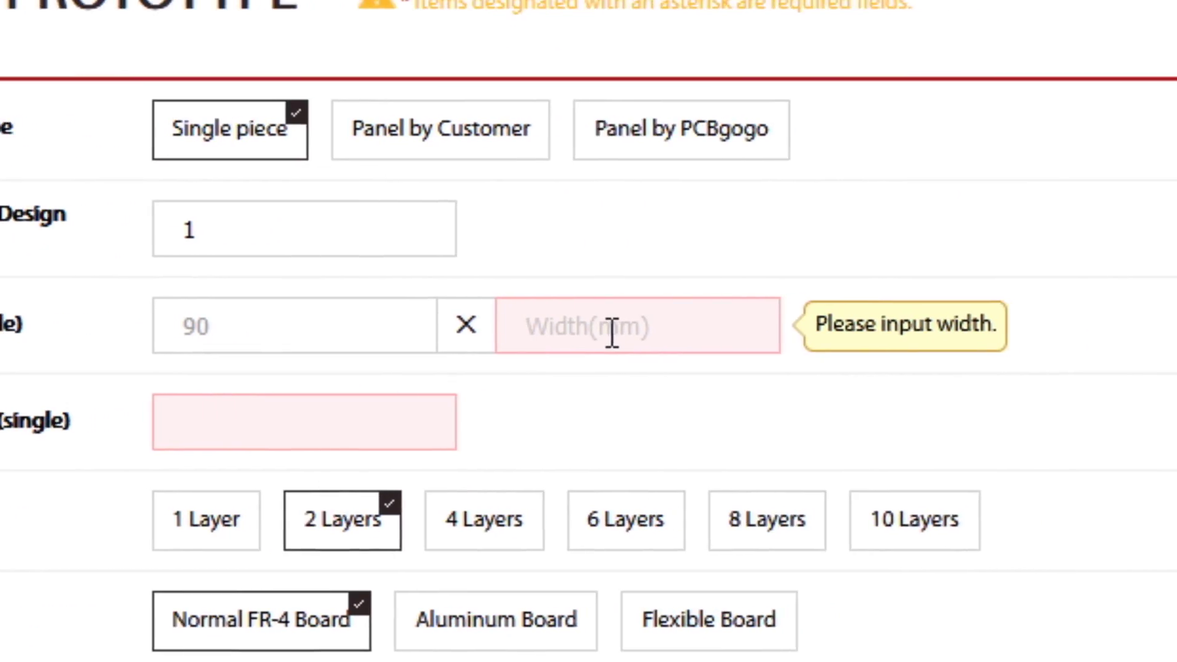
text(90)
click(389, 421)
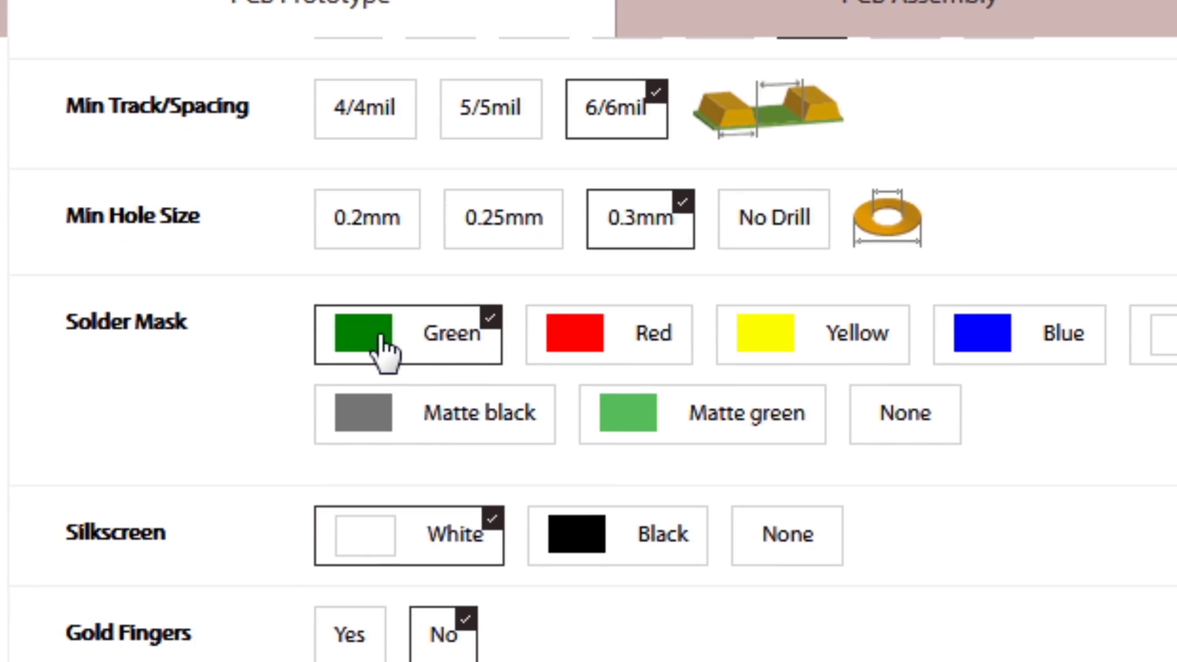
click(600, 353)
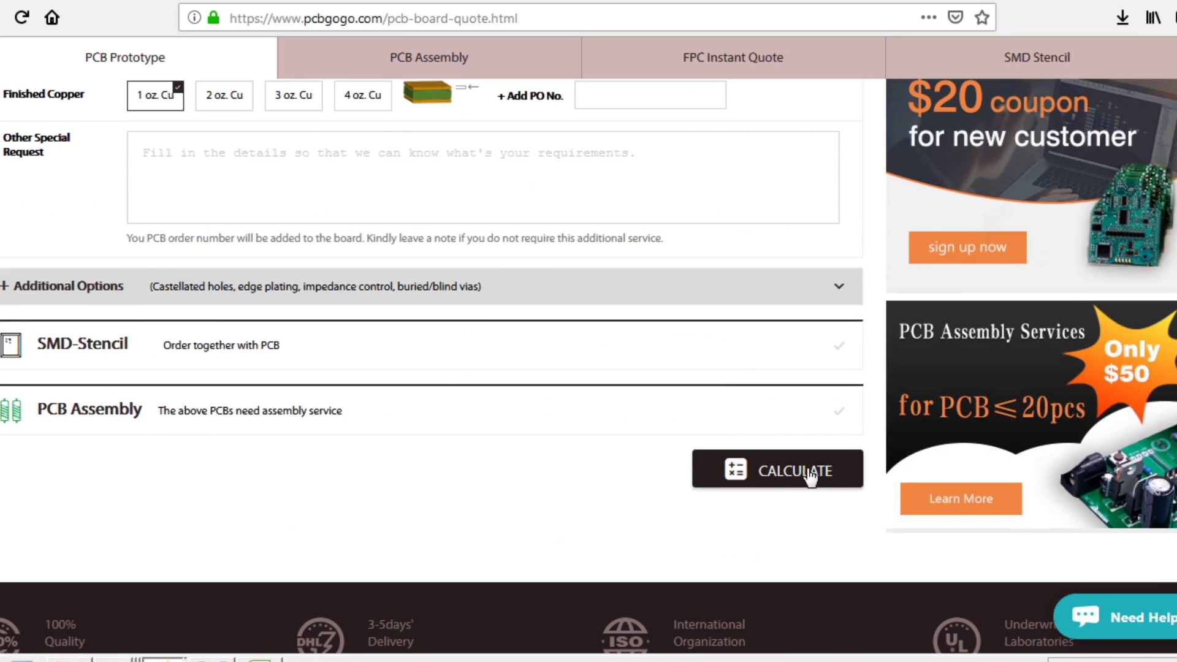
click(801, 473)
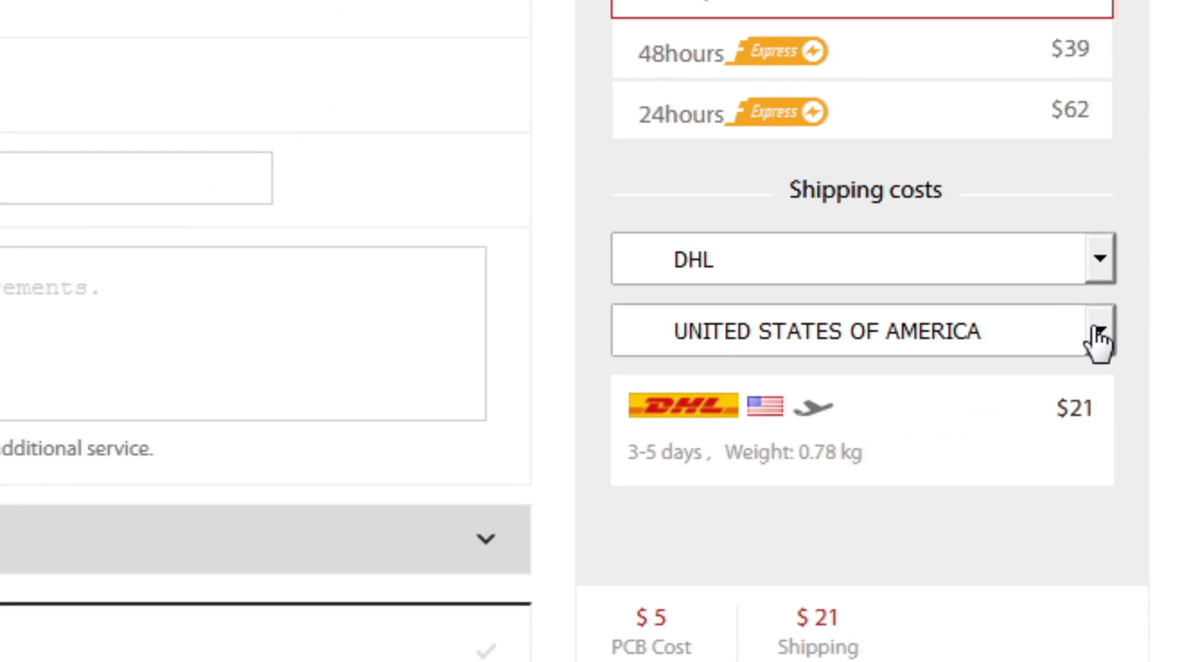
Ship to PAKISTAN via DHL after trying FedEx-IE, then attach the IR RELAY ARD PCB - CADCAM.ZIP Gerber file
click(1162, 272)
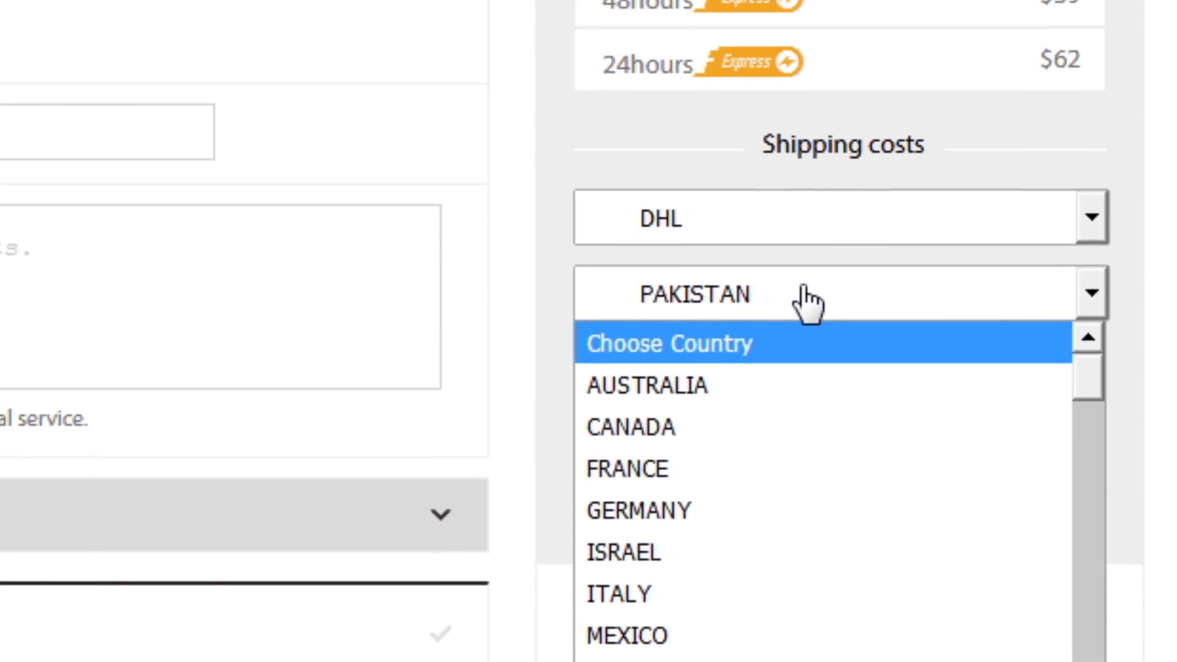
click(808, 300)
click(1091, 221)
click(834, 310)
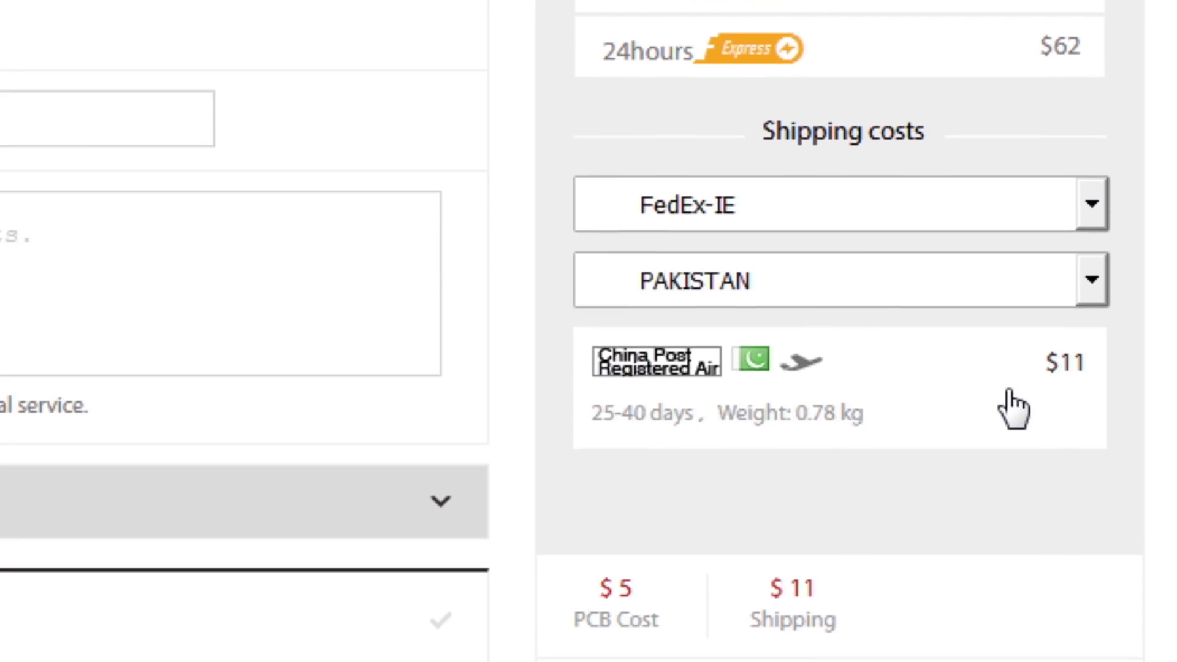
click(1091, 204)
click(889, 345)
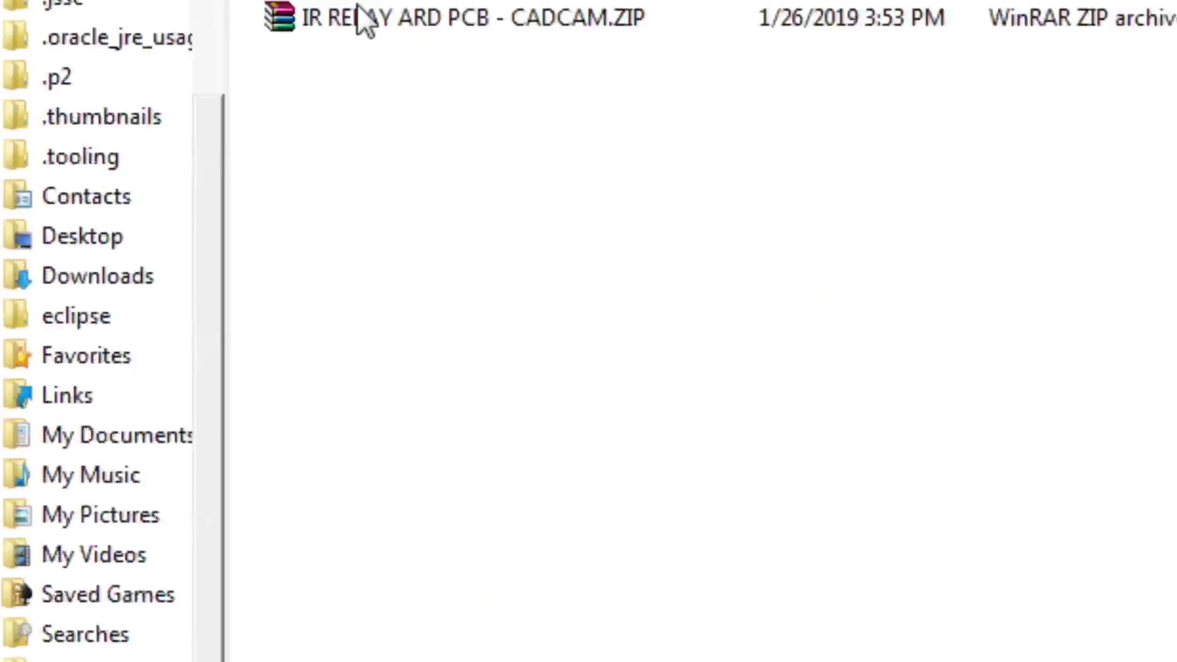
click(365, 19)
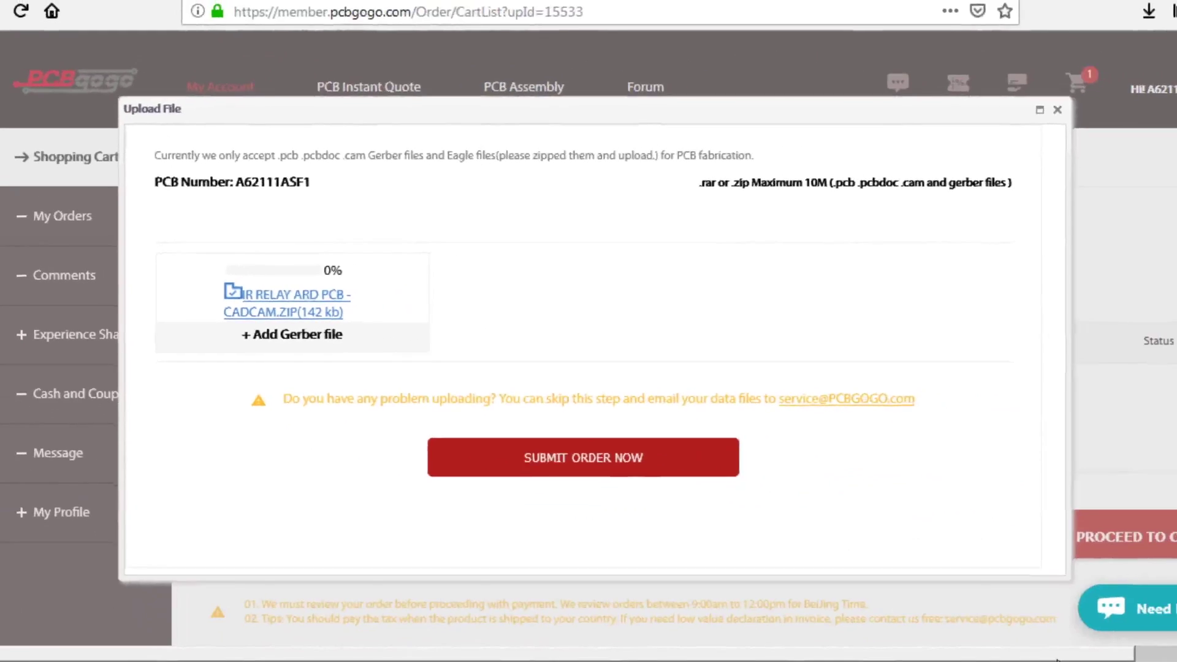
Submit the order for the 90 × 90 mm, 10-piece board with its CADCAM ZIP attached
click(724, 458)
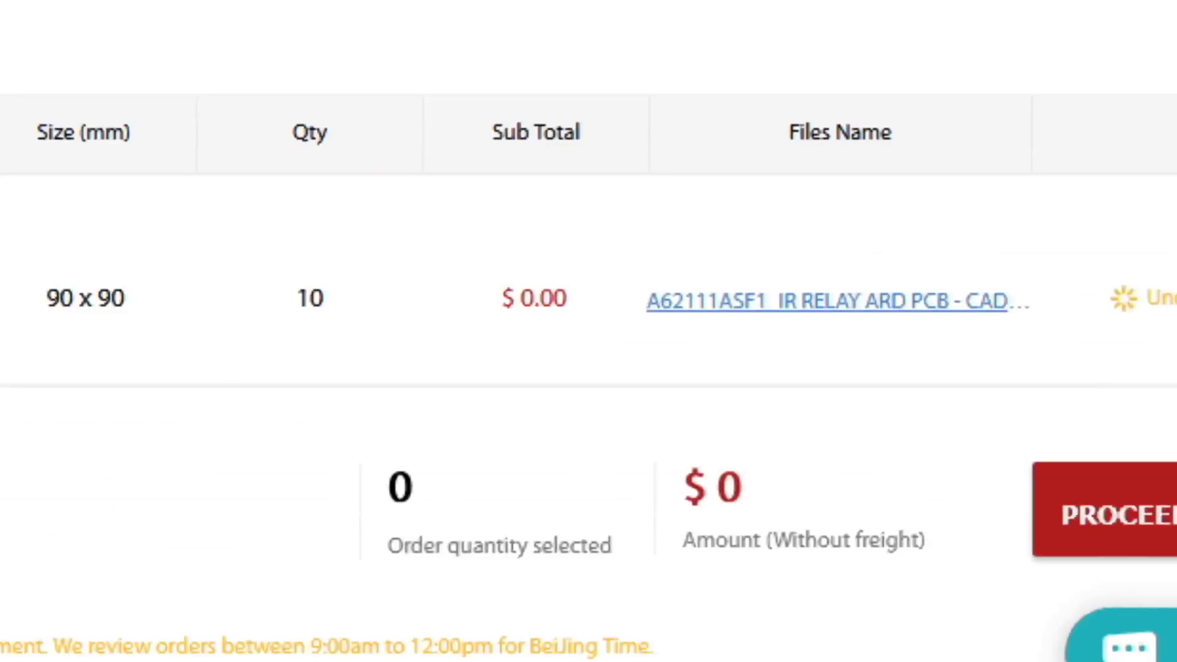